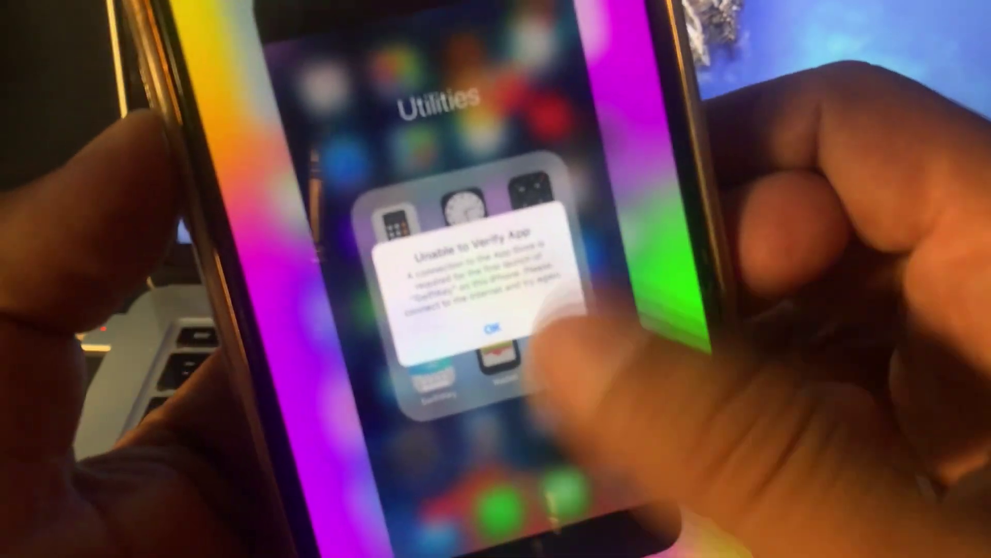
Step: Dismiss the verification error, then clear Safari's history and website data, including open tabs
left_click(424, 297)
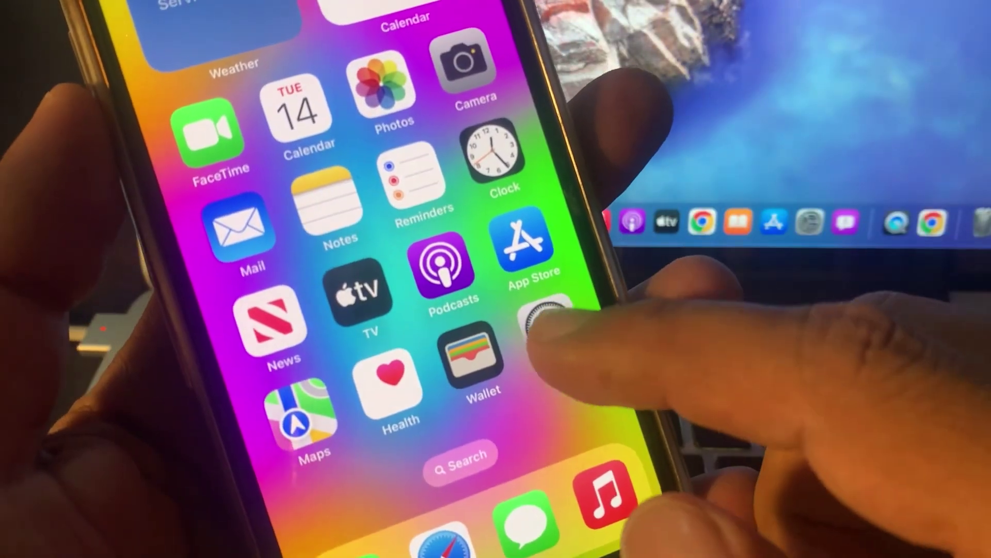
left_click(564, 325)
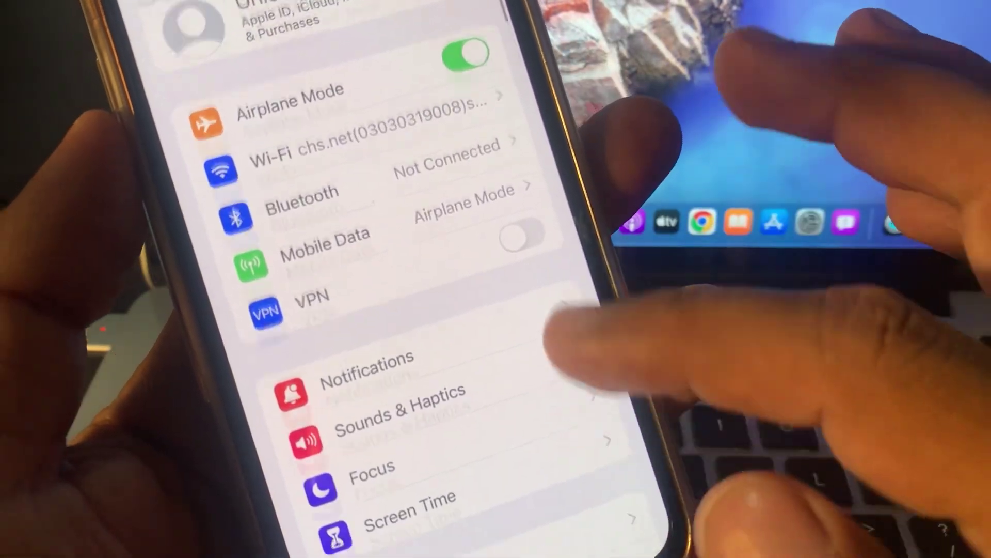
scroll(434, 310, "down", 5)
scroll(434, 310, "down", 5)
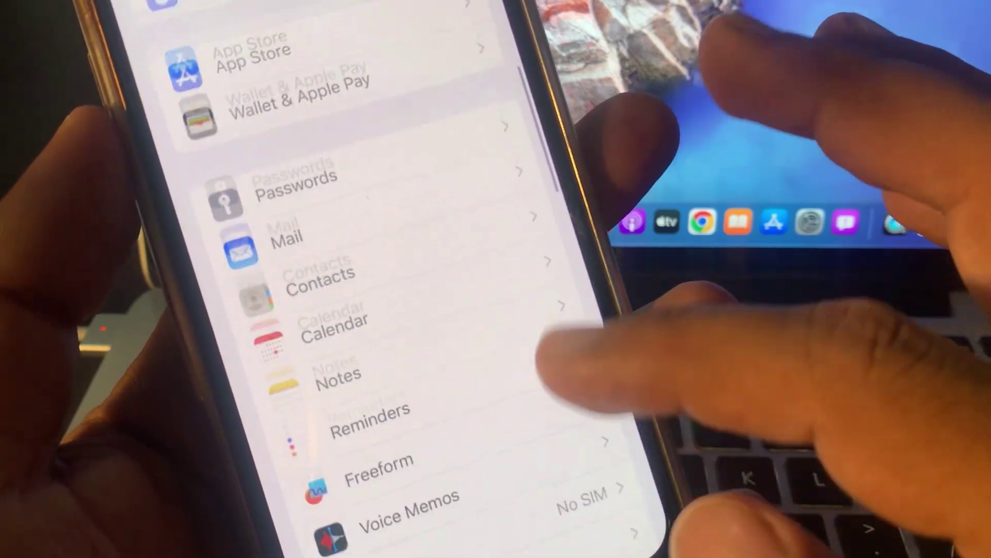
scroll(542, 465, "down", 2)
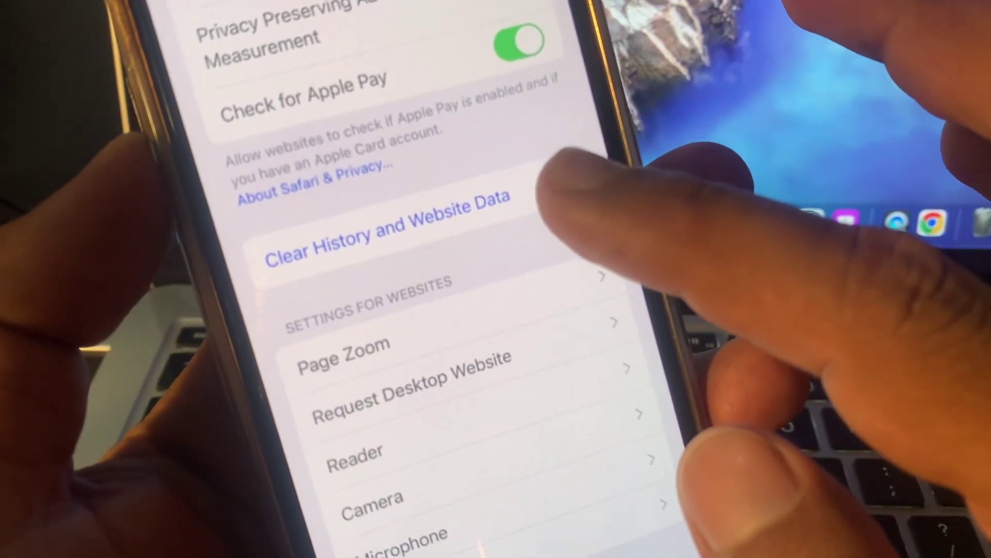
left_click(511, 217)
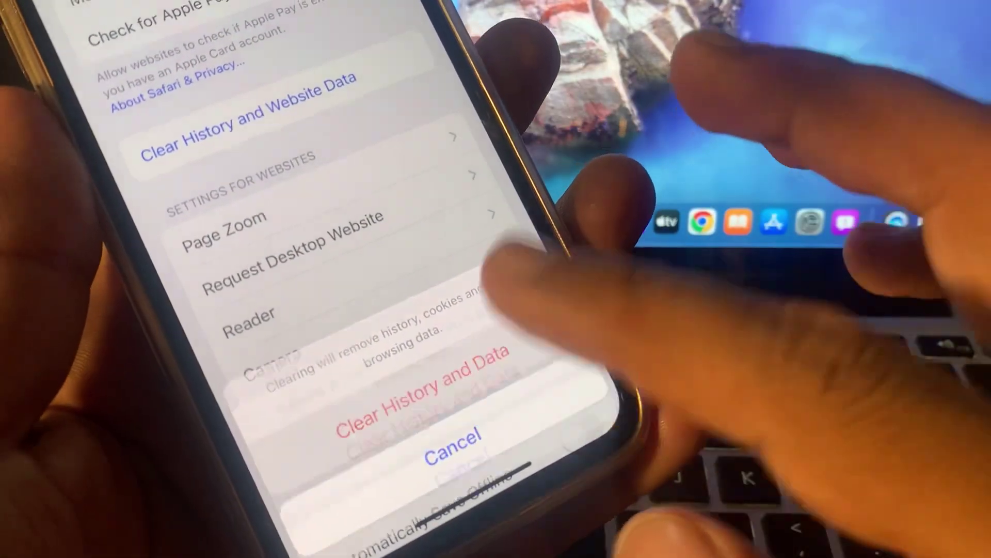
left_click(421, 419)
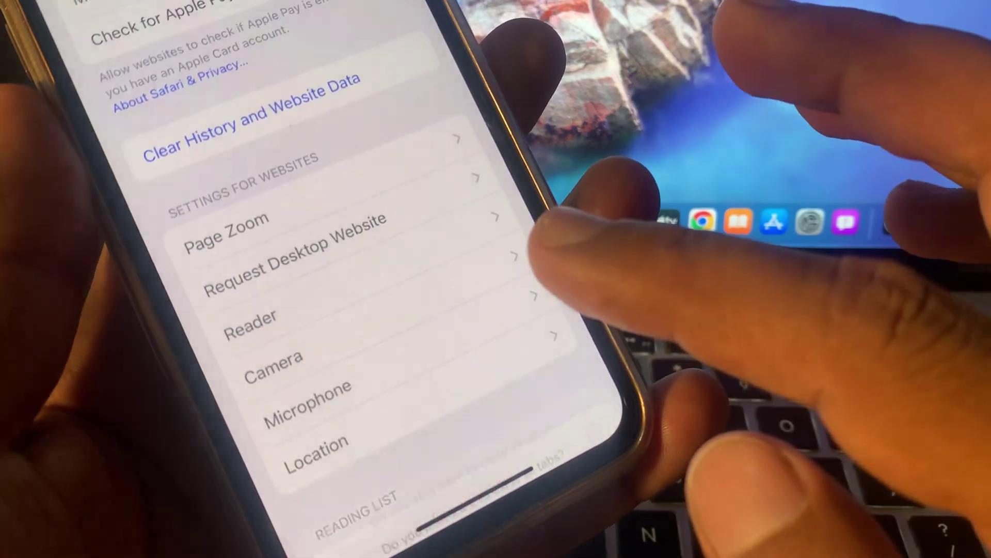
left_click(464, 403)
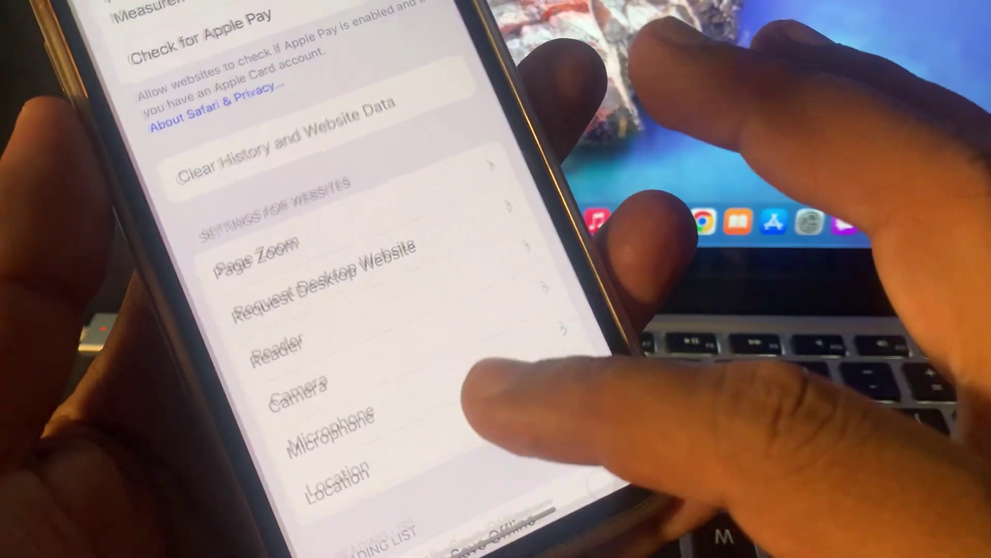
Step: Go to General > VPN & Device Management and view the iOS 16 Beta Software Profile
left_click_drag(434, 553, 418, 325)
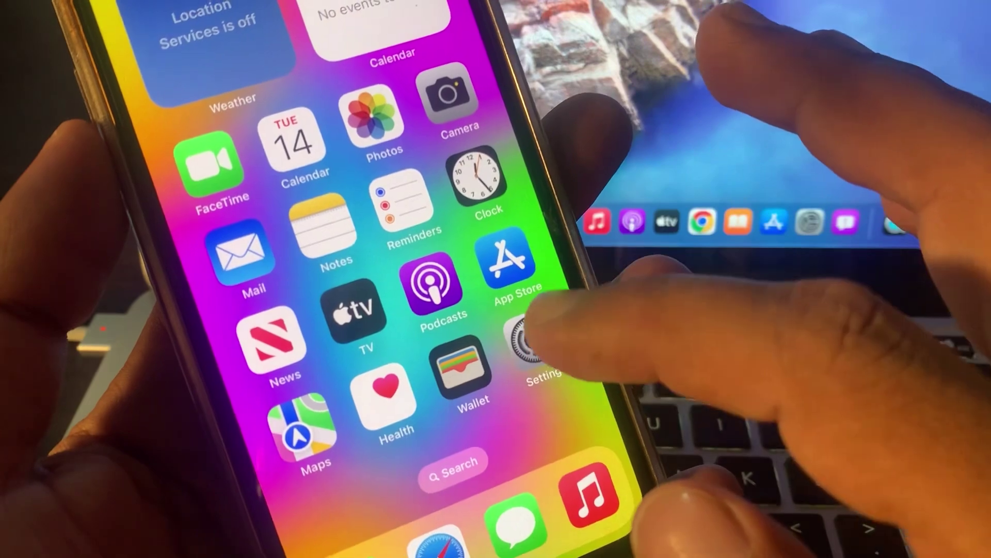
left_click(554, 325)
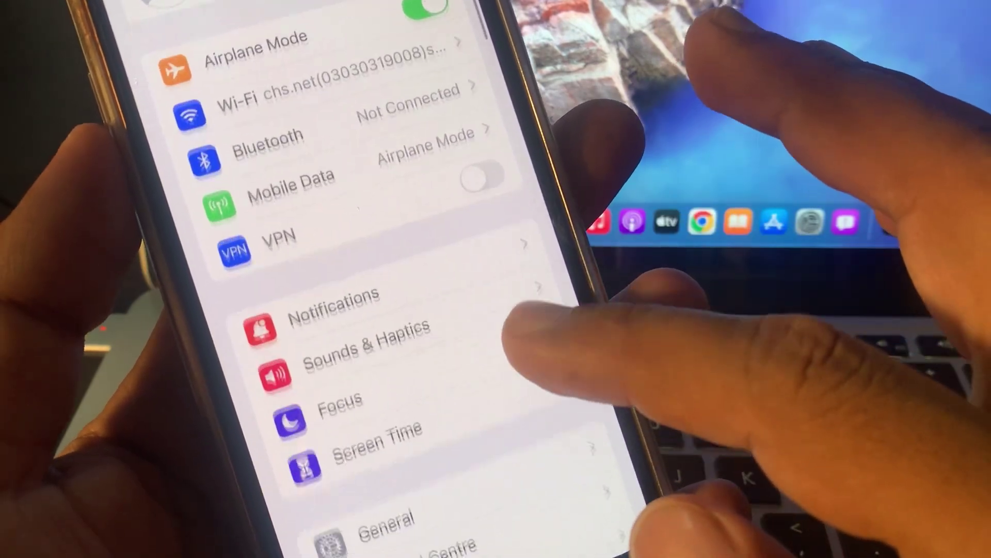
left_click_drag(538, 442, 526, 213)
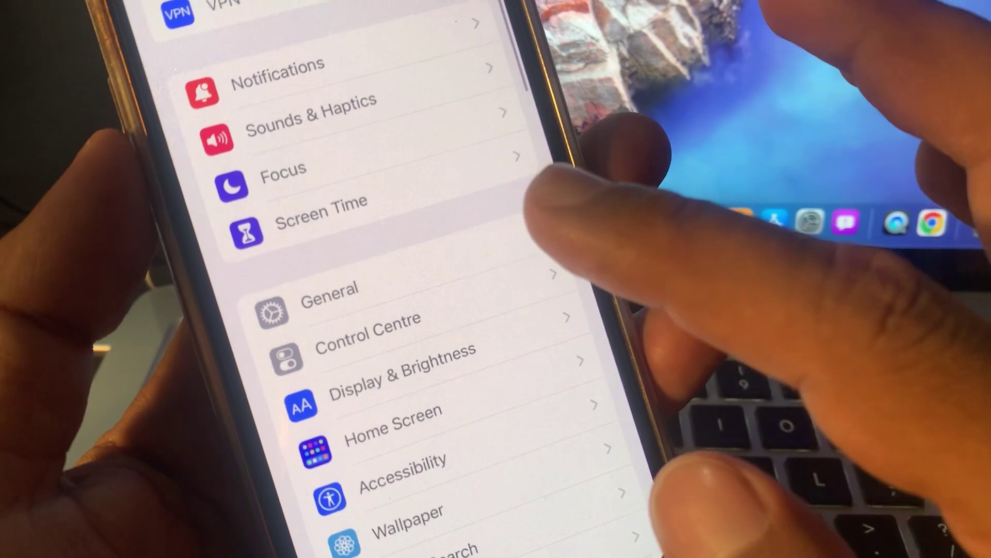
left_click(499, 255)
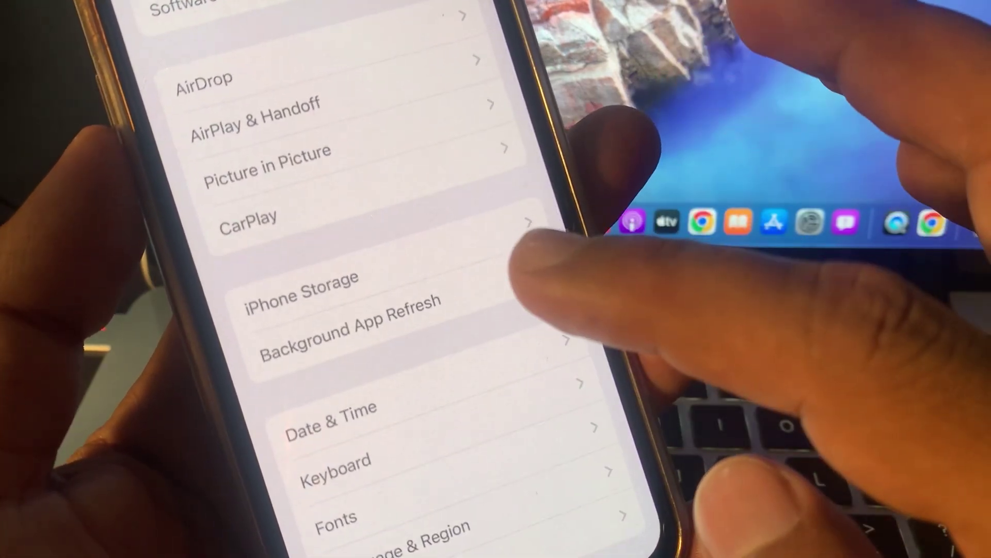
left_click_drag(515, 286, 515, 259)
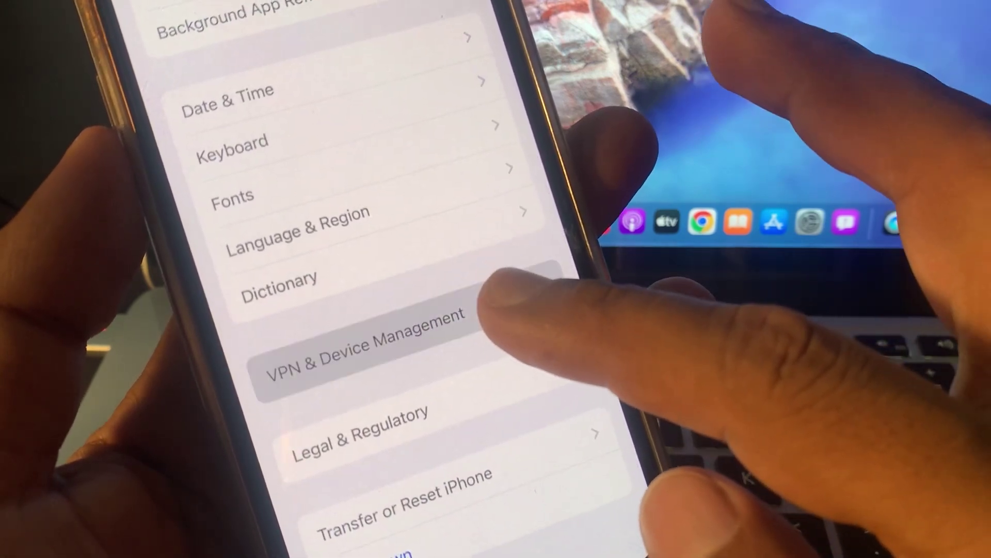
left_click(488, 303)
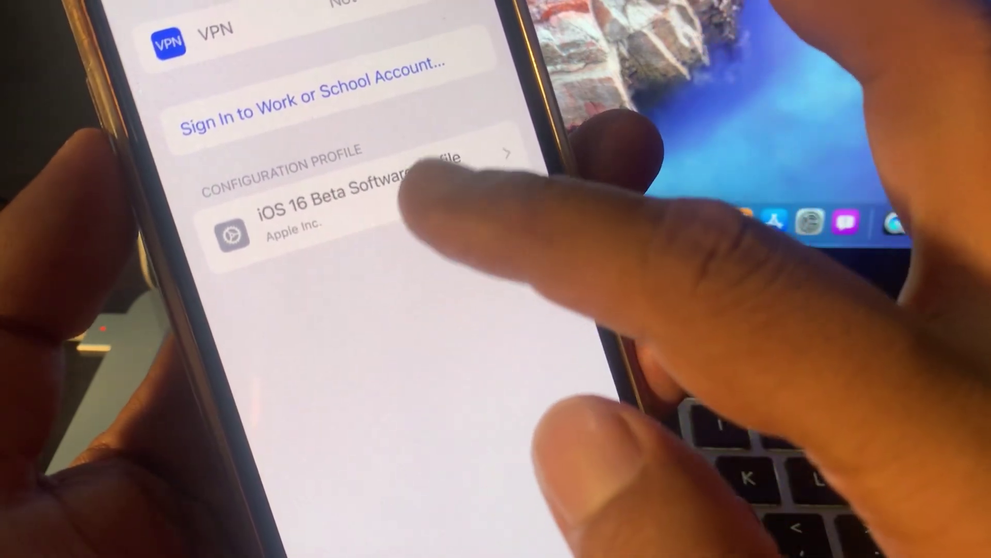
left_click(410, 194)
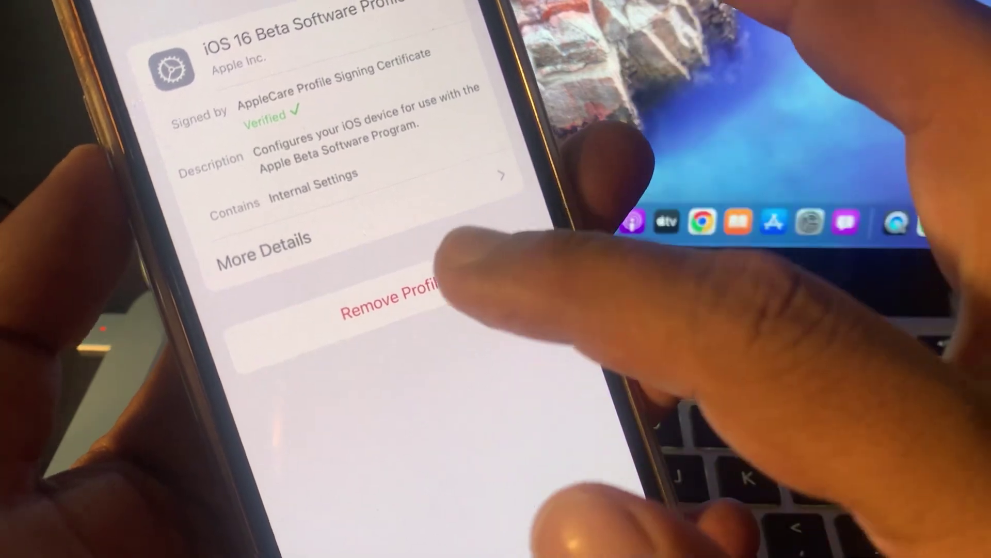
Step: Remove the beta profile, authorising with the passcode, and dismiss the restart notice
left_click(392, 302)
left_click(303, 410)
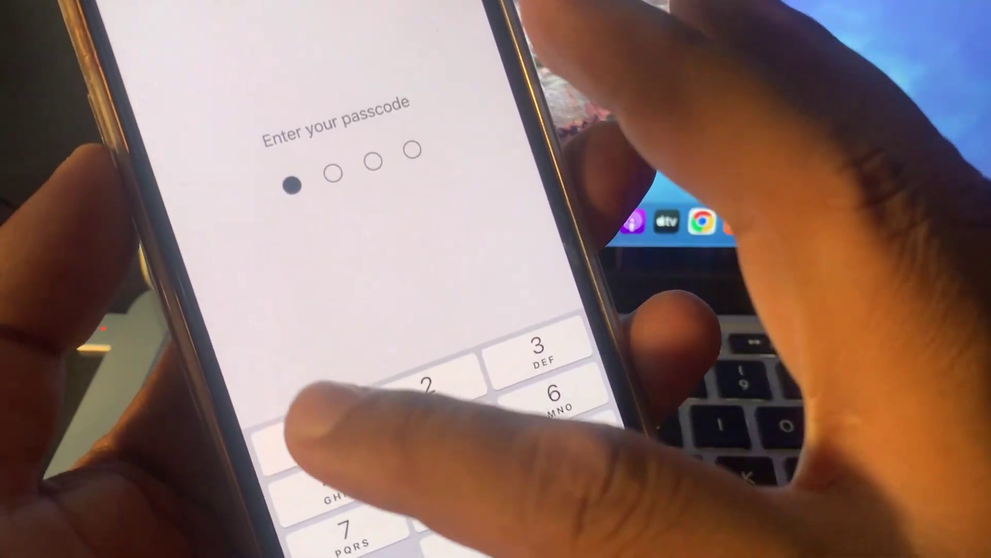
left_click(410, 384)
left_click(527, 345)
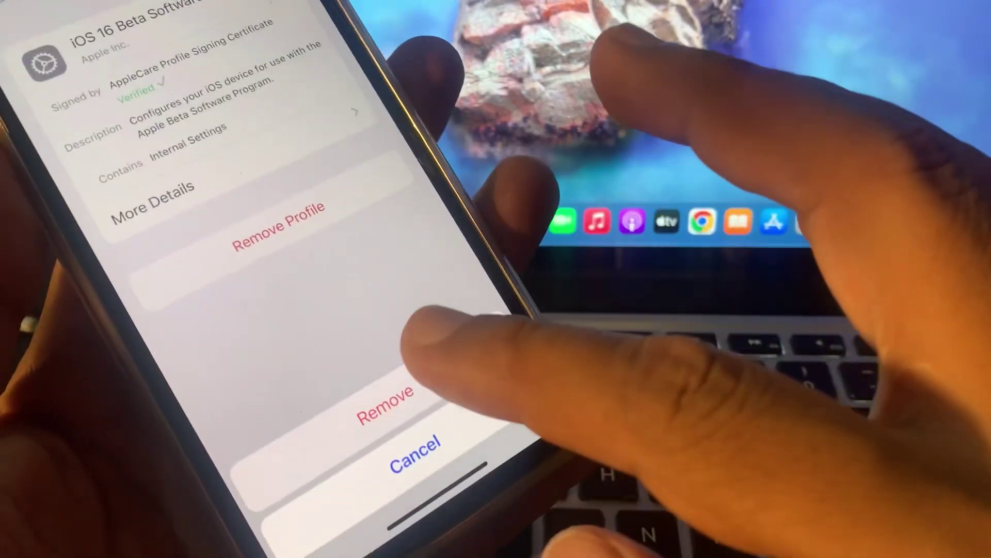
left_click(387, 409)
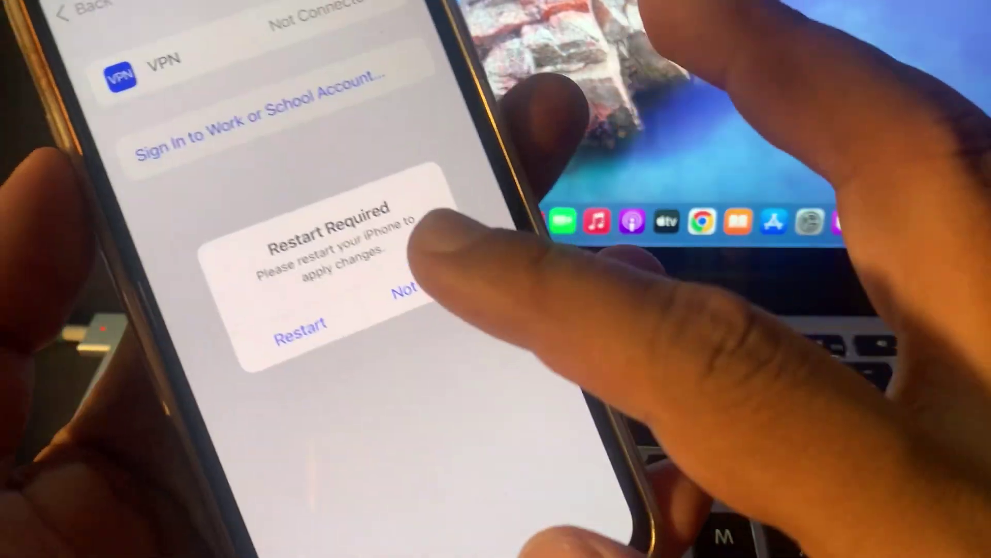
left_click(370, 250)
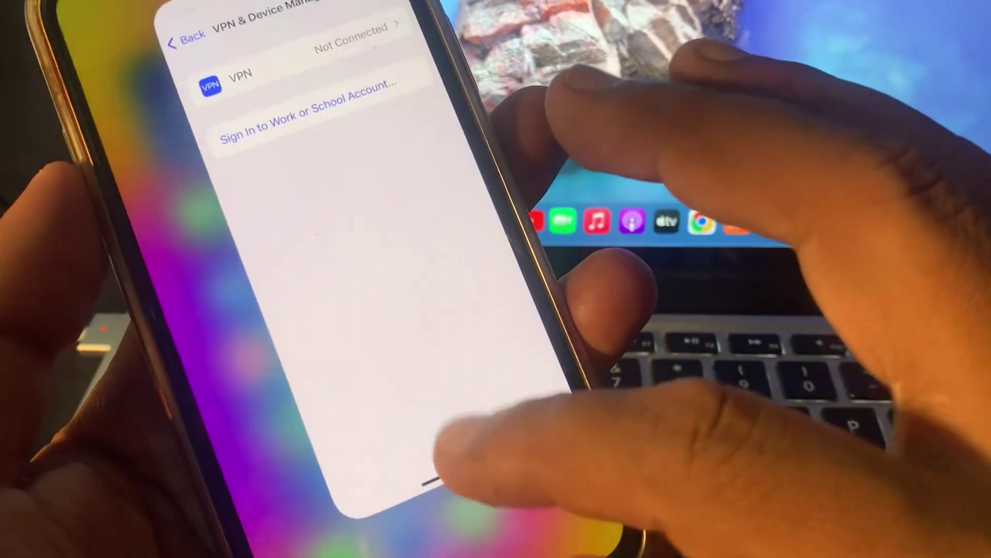
Step: Keep Installing Apps set to Allow under Screen Time's iTunes & App Store Purchases, then go home
left_click_drag(434, 479, 442, 333)
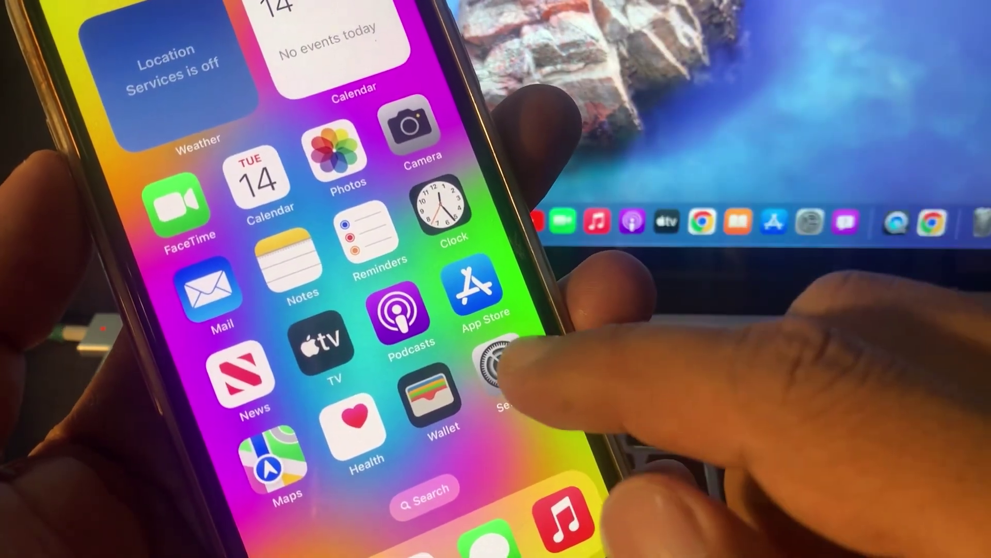
left_click(495, 368)
left_click_drag(534, 495, 496, 255)
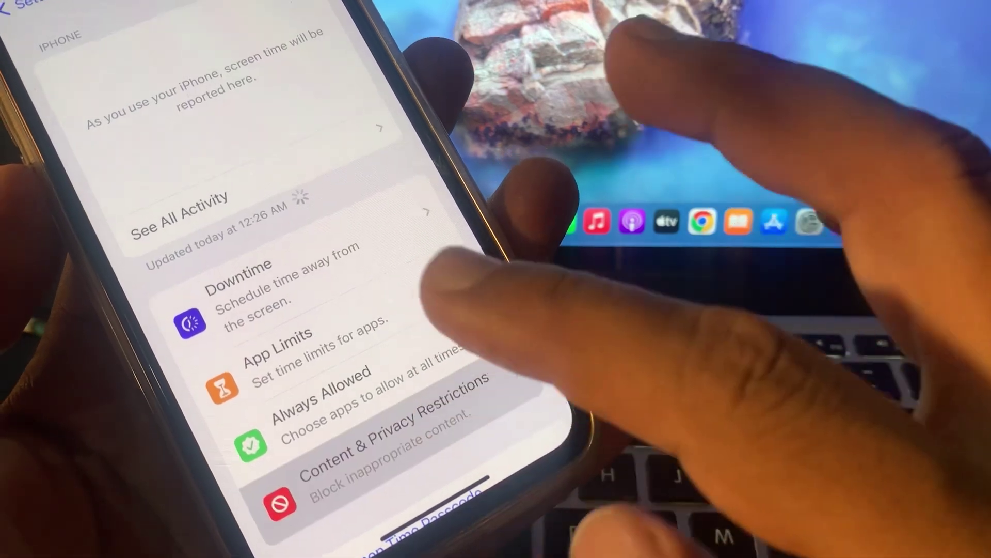
left_click(364, 438)
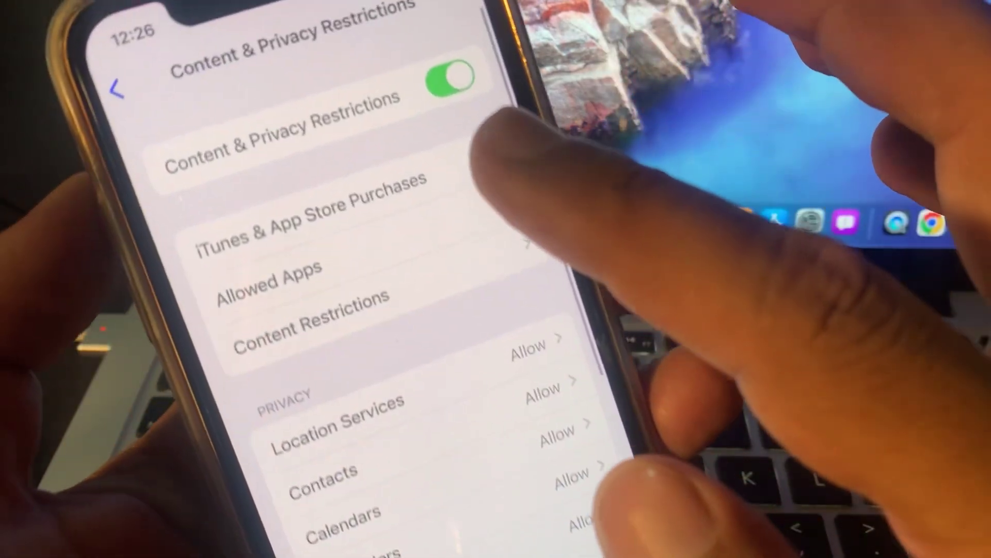
left_click(483, 225)
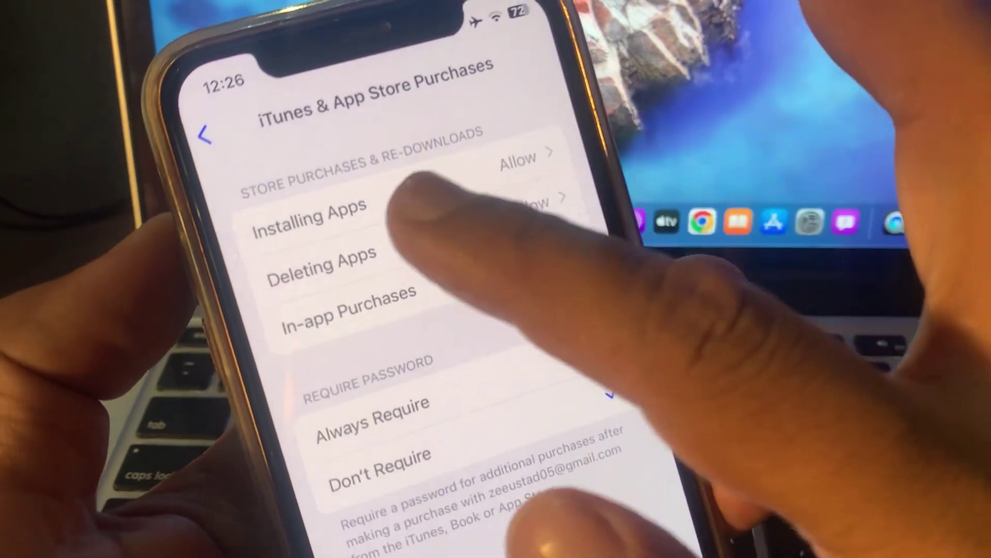
left_click(465, 203)
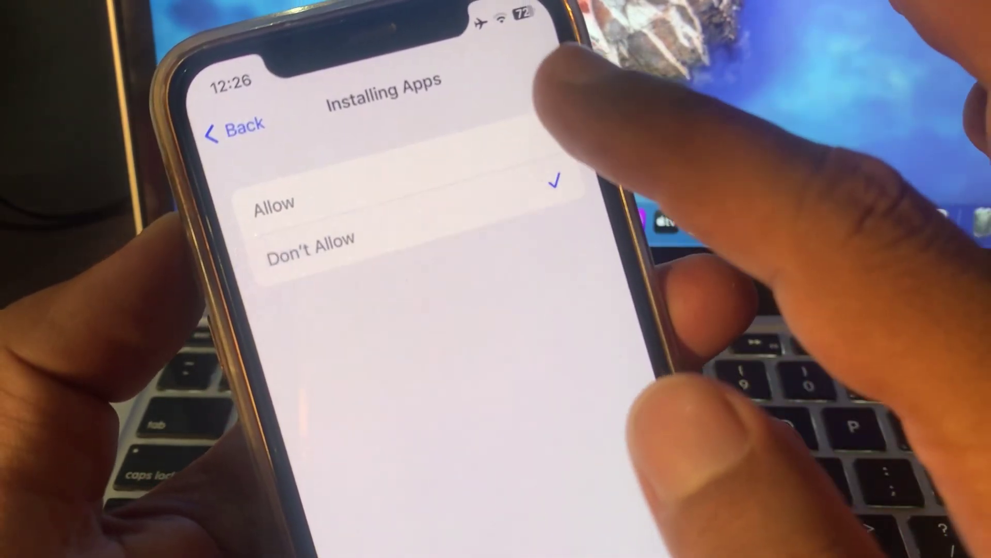
left_click(465, 203)
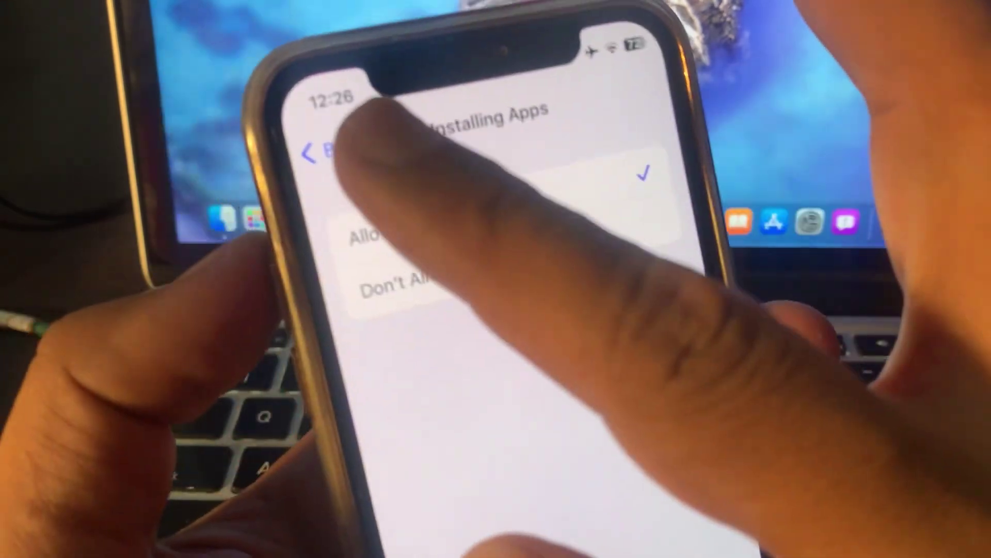
left_click(240, 125)
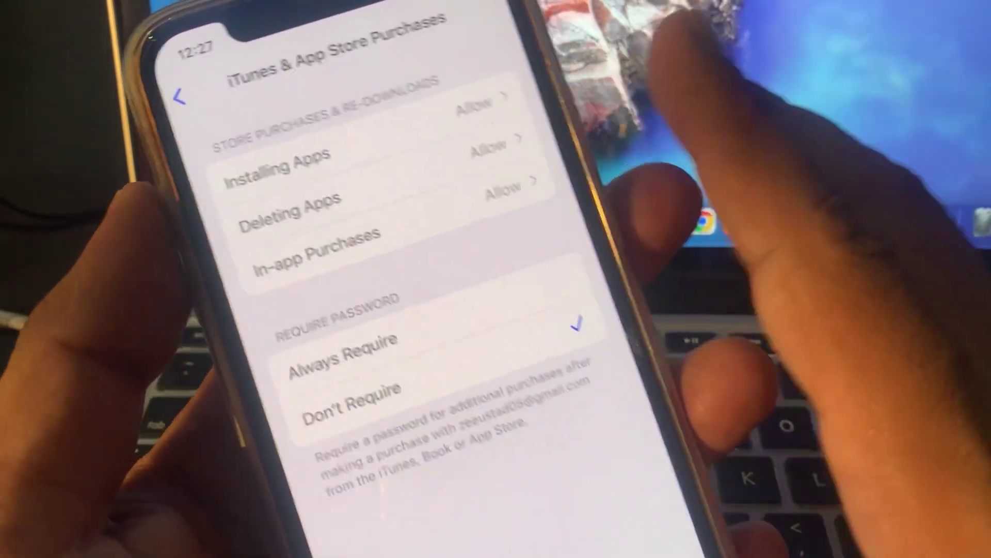
left_click_drag(480, 554, 433, 372)
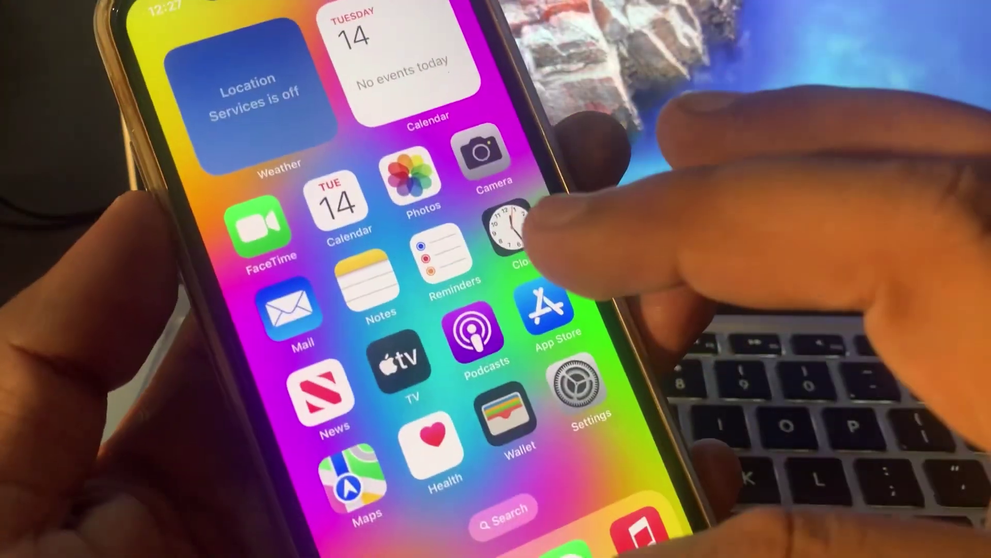
Step: Launch Safari from the dock
left_click(434, 465)
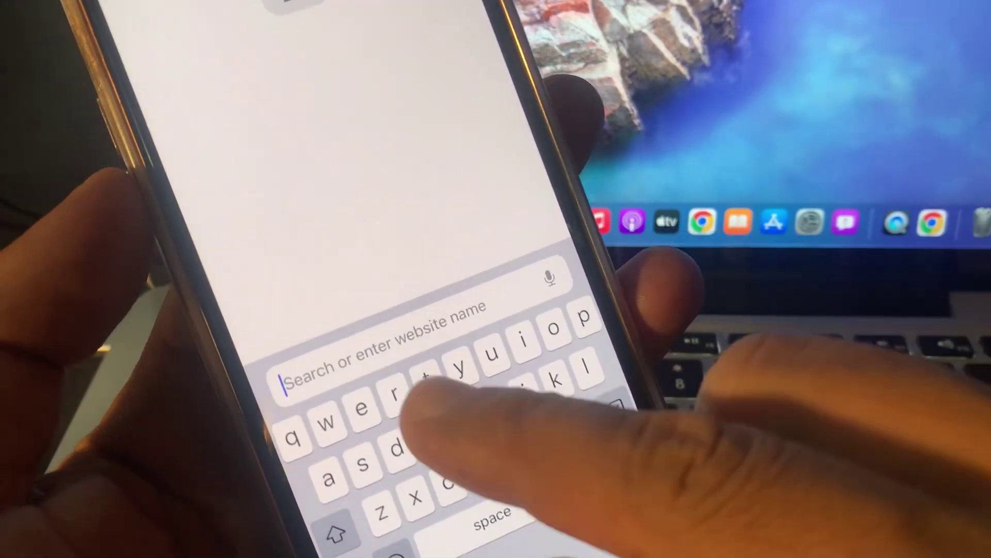
type("tow")
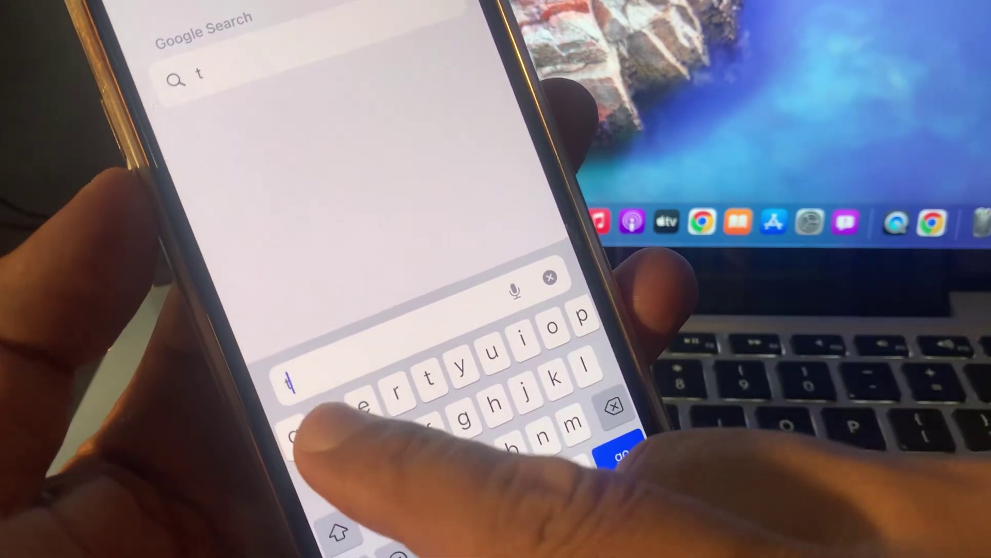
type("wo d")
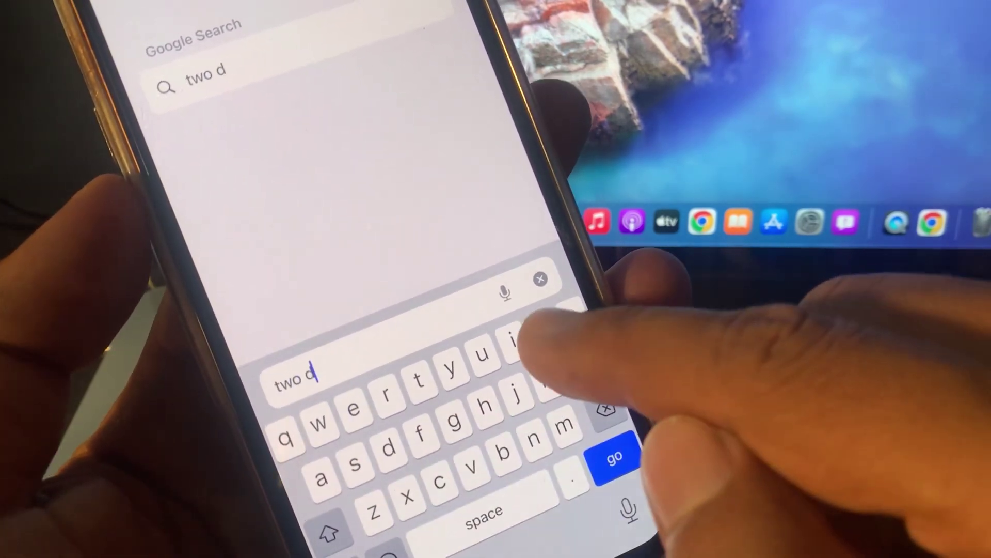
type("ts")
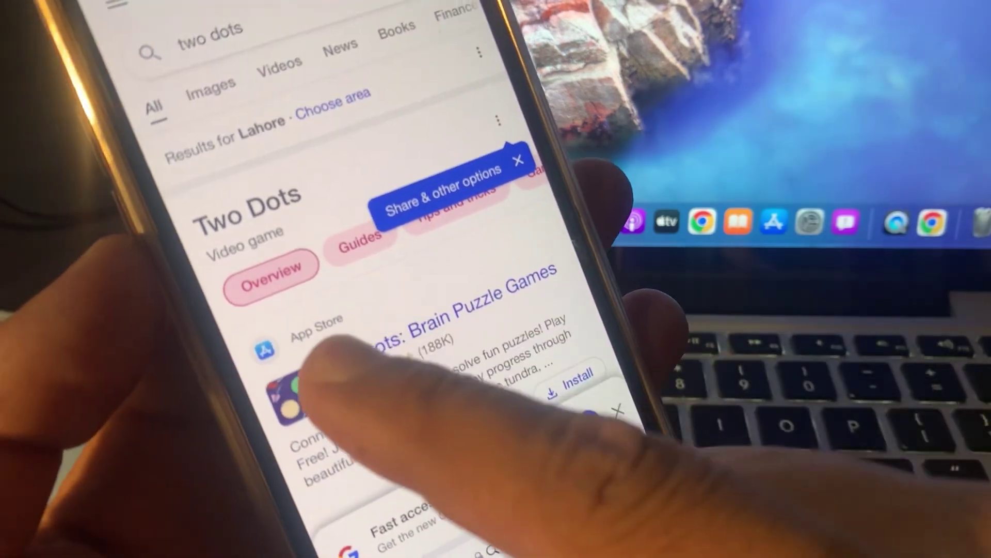
Step: Get Two Dots from its App Store listing and approve the install
left_click(334, 372)
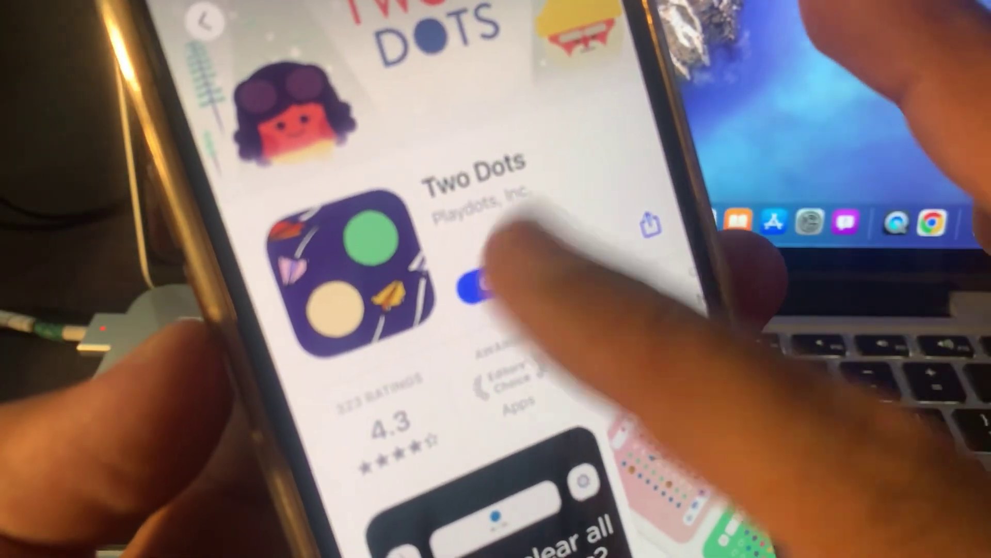
left_click(442, 249)
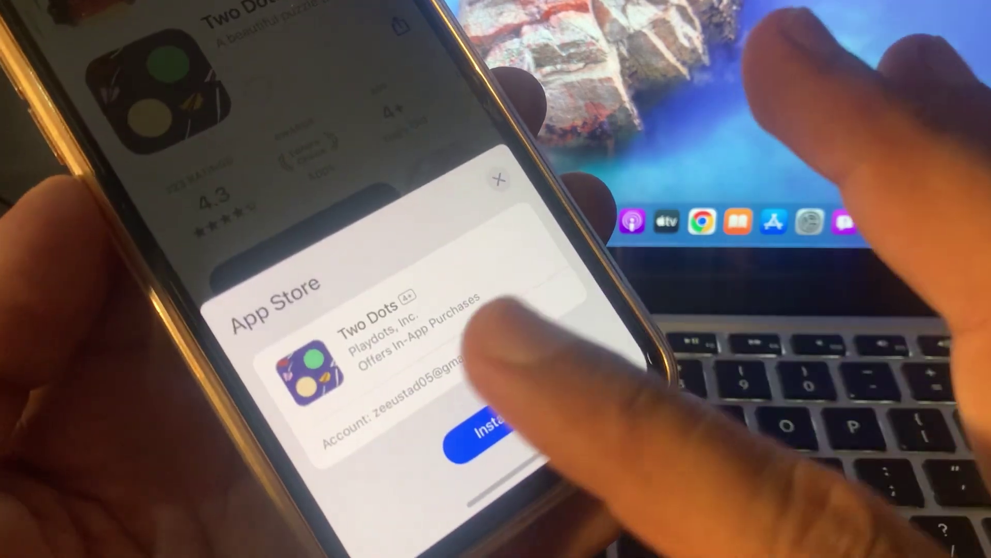
left_click(460, 422)
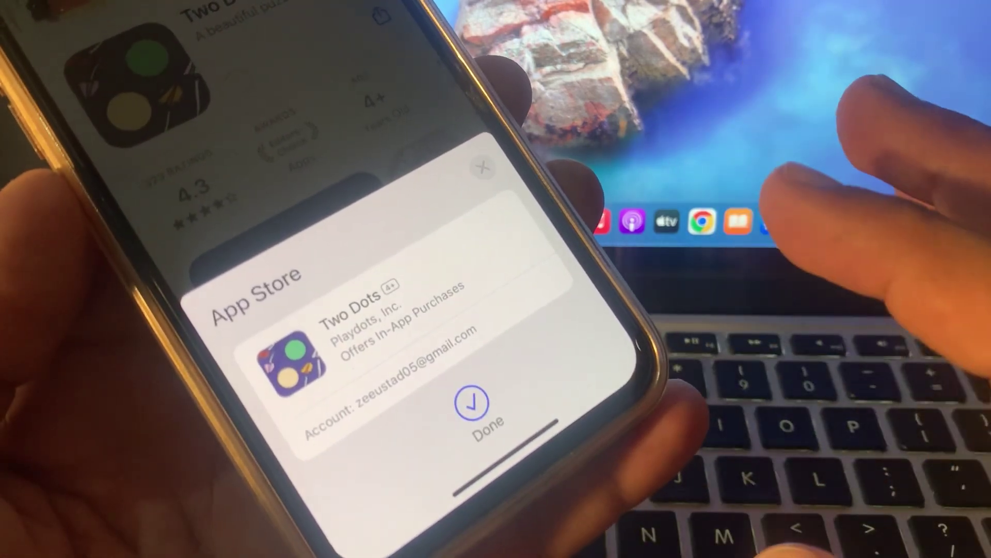